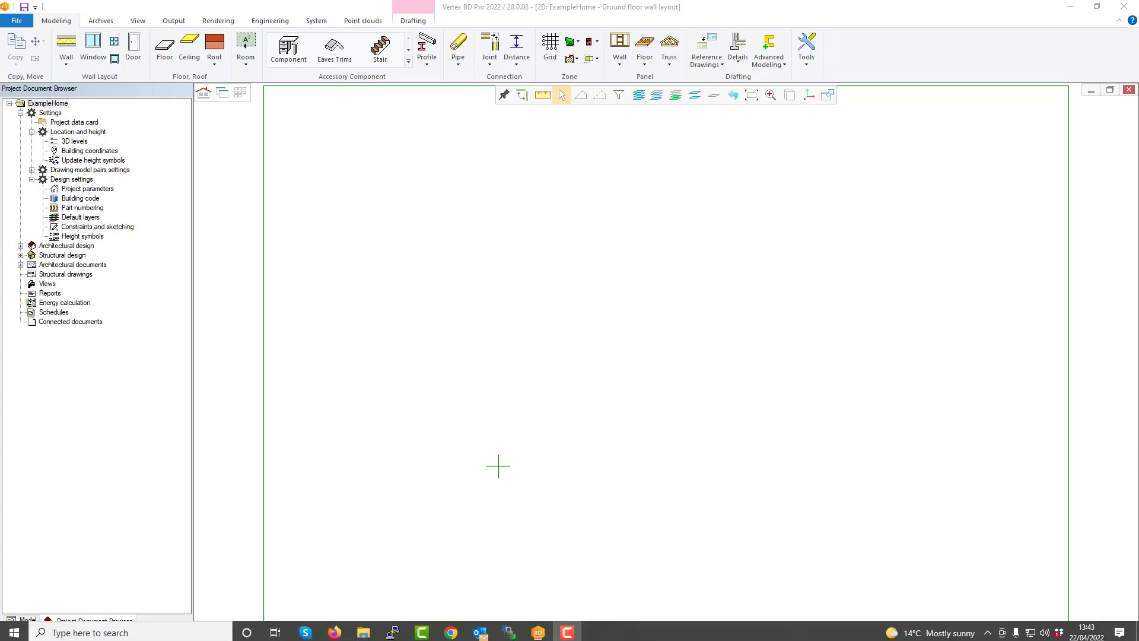
Drop tutor1.dwg from the picts folder onto the Vertex canvas, then minimize Explorer
mouse_move(369, 619)
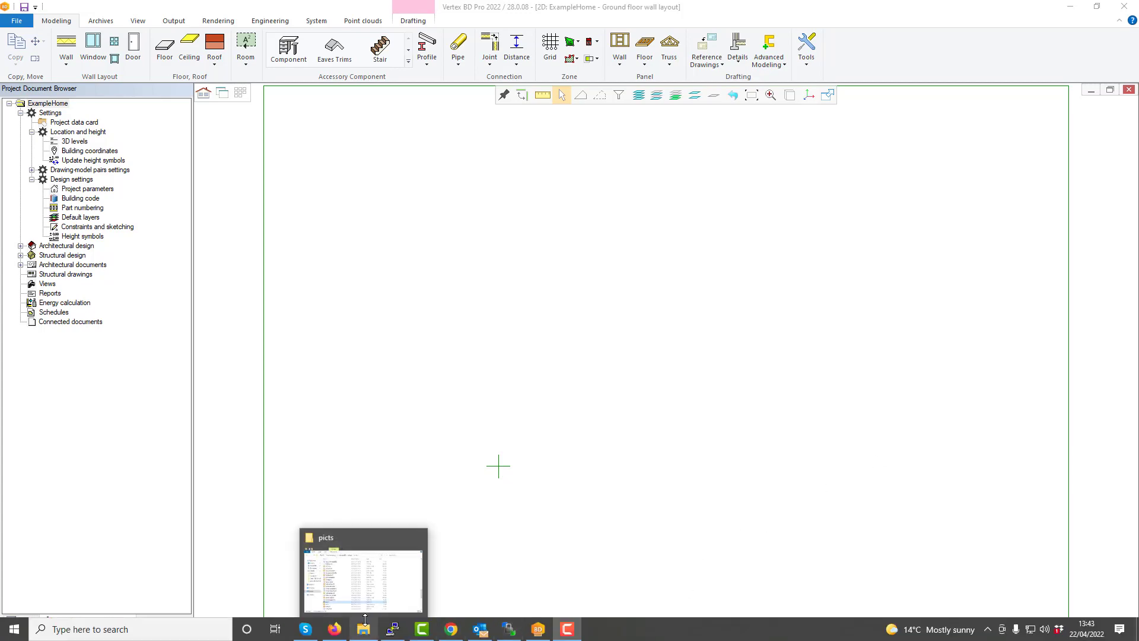
click(368, 582)
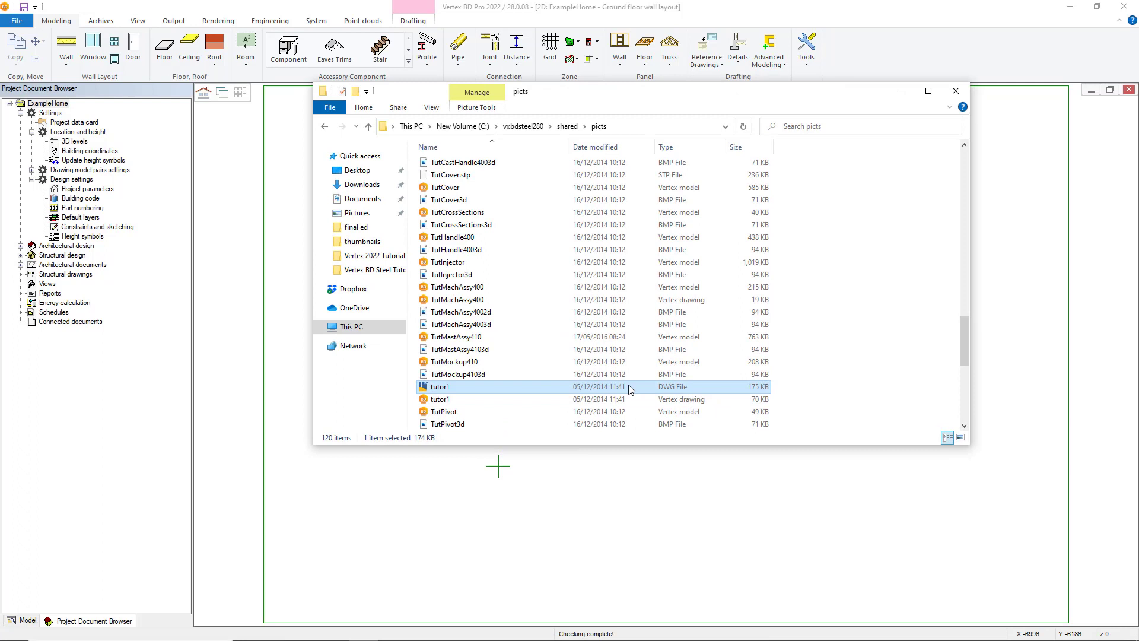
mouse_move(629, 387)
mouse_down()
mouse_move(667, 367)
mouse_move(727, 404)
mouse_move(737, 496)
mouse_move(760, 511)
mouse_up()
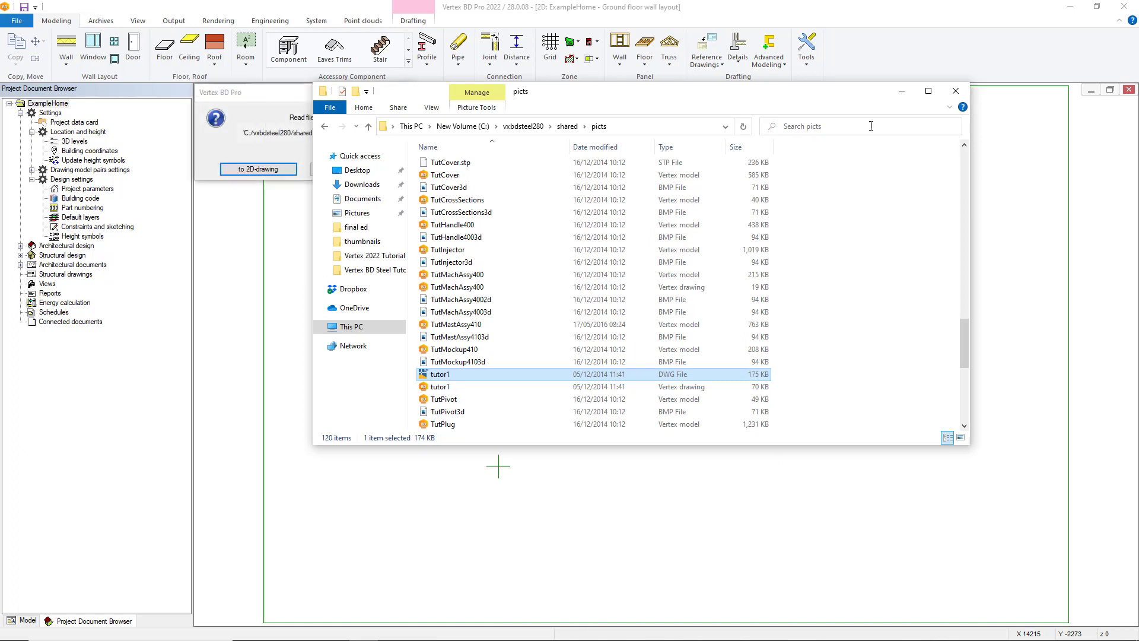
click(903, 93)
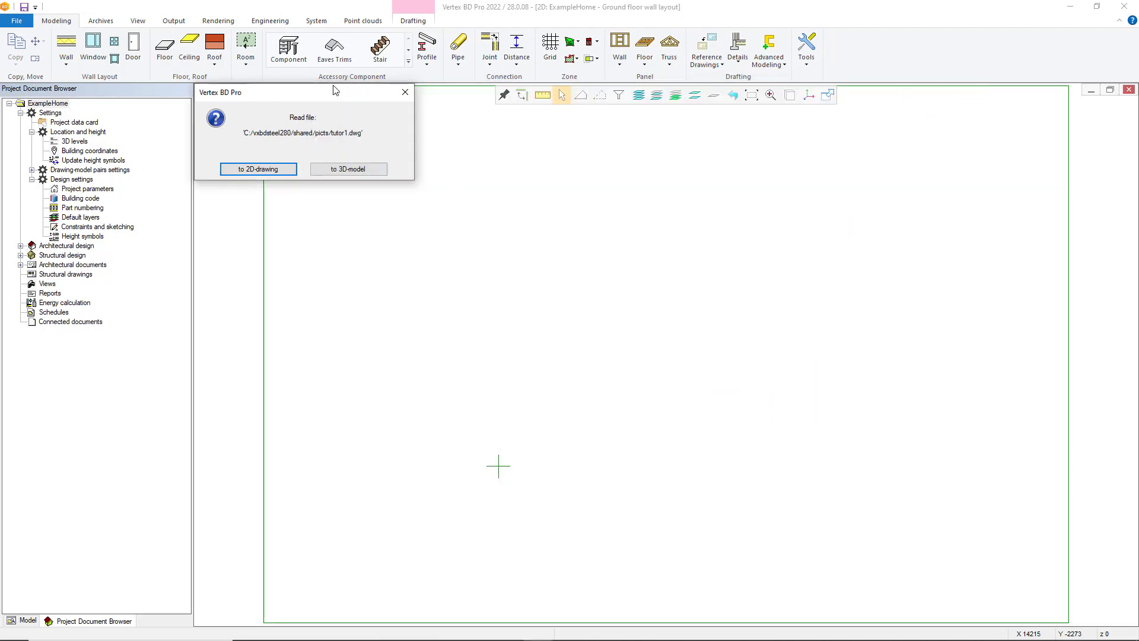
Read tutor1.dwg as a 2D drawing using the default DWG conversion setup
drag(343, 96, 568, 205)
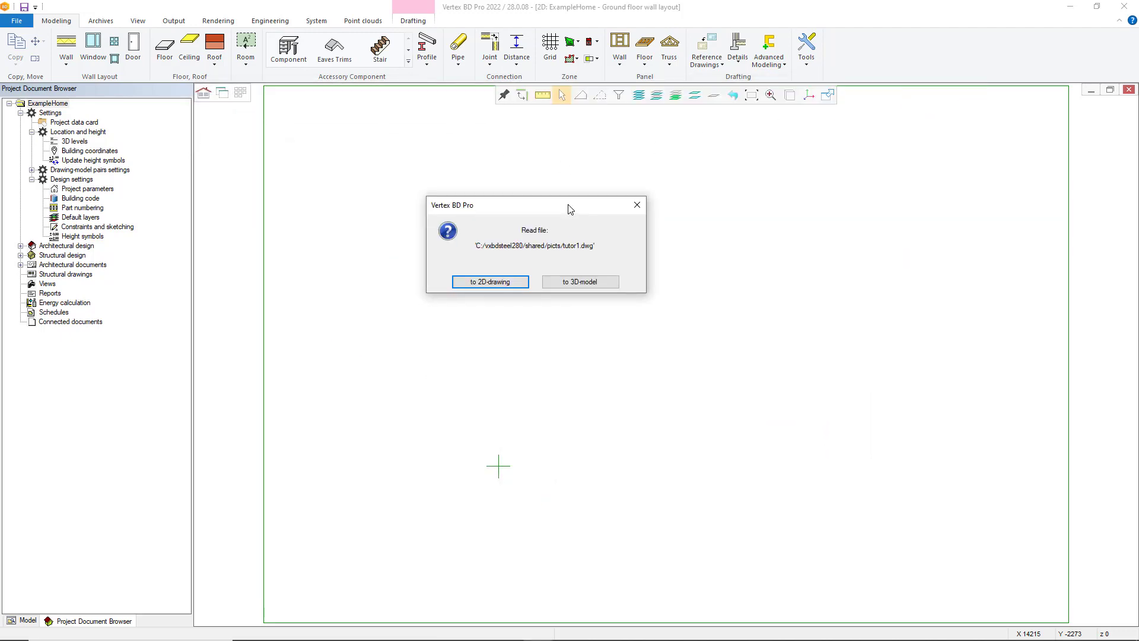
click(517, 284)
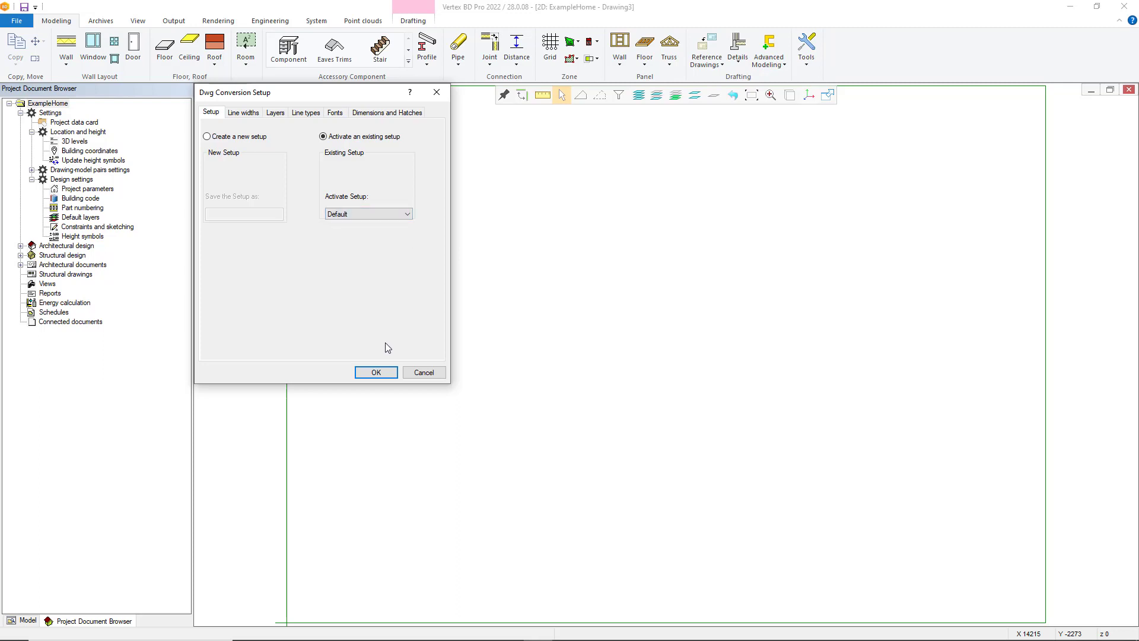
click(376, 372)
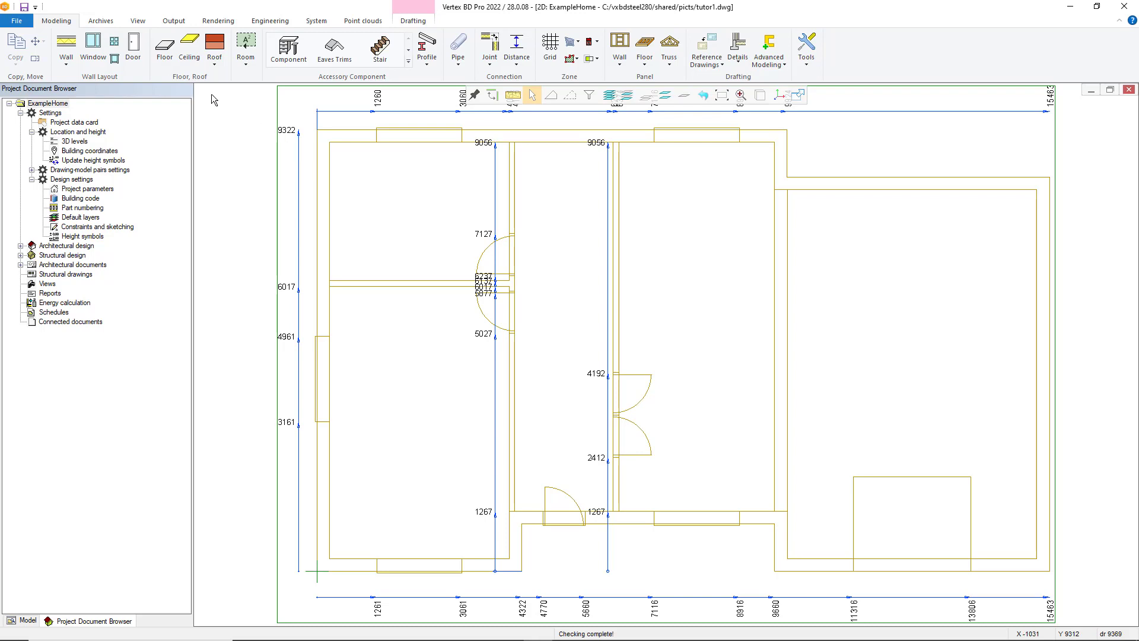
Start Save As and browse to the projects\ExampleHome folder
click(16, 21)
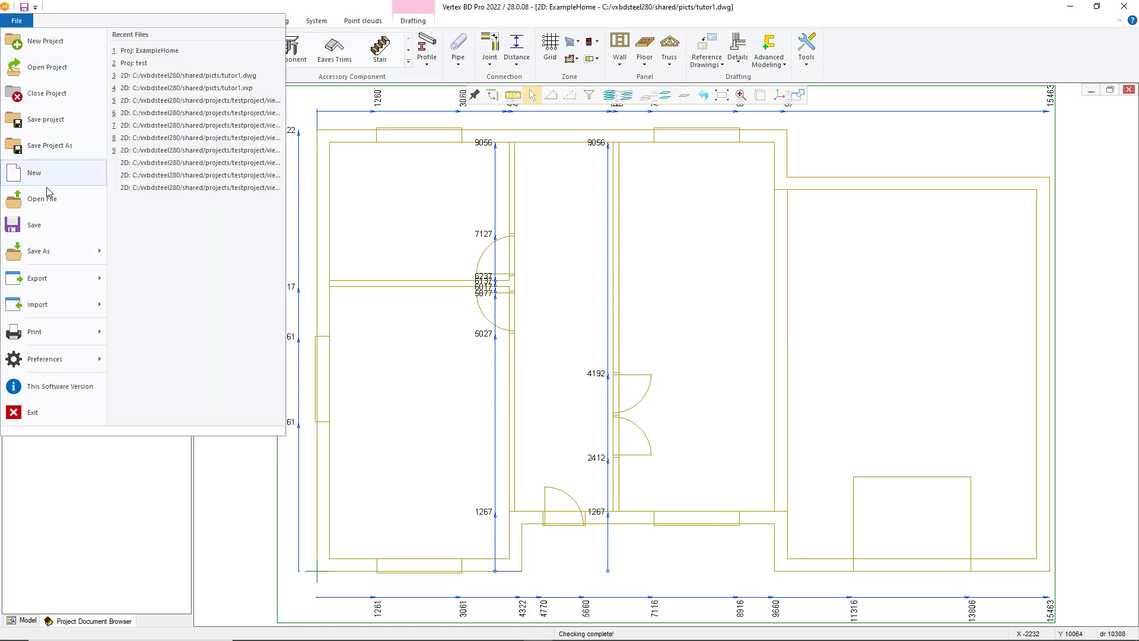
mouse_move(69, 255)
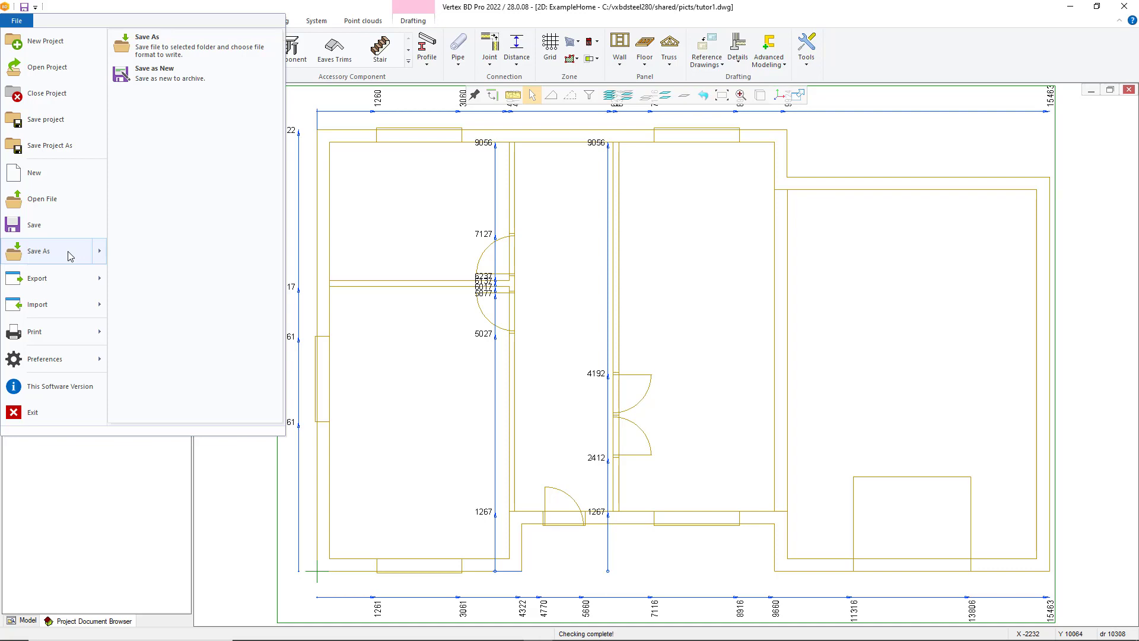
click(69, 255)
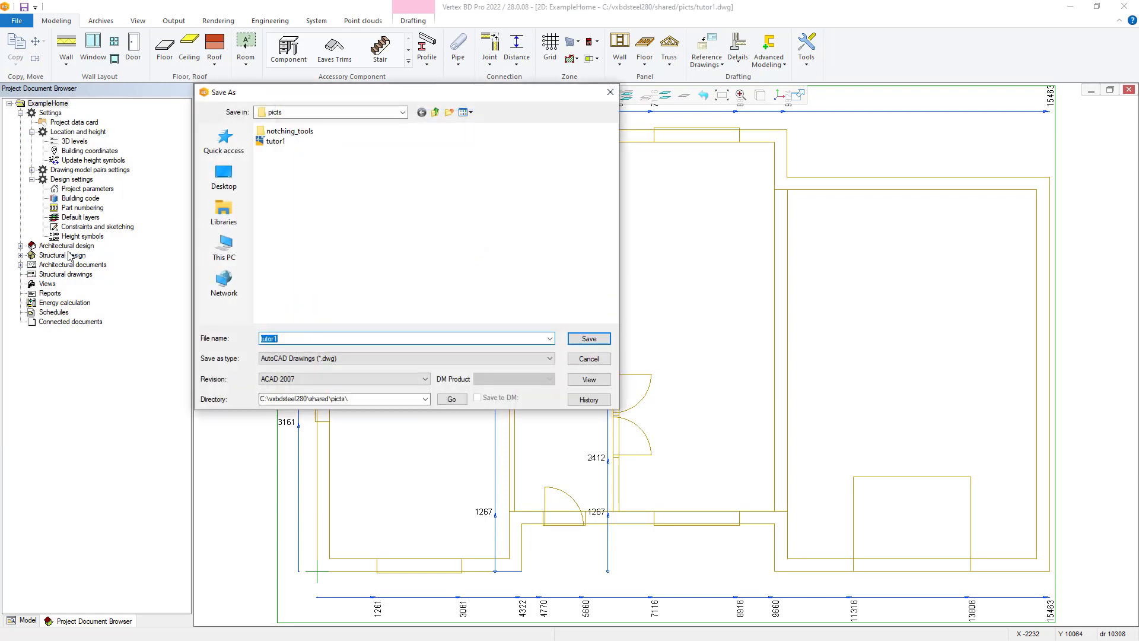
click(436, 113)
click(297, 200)
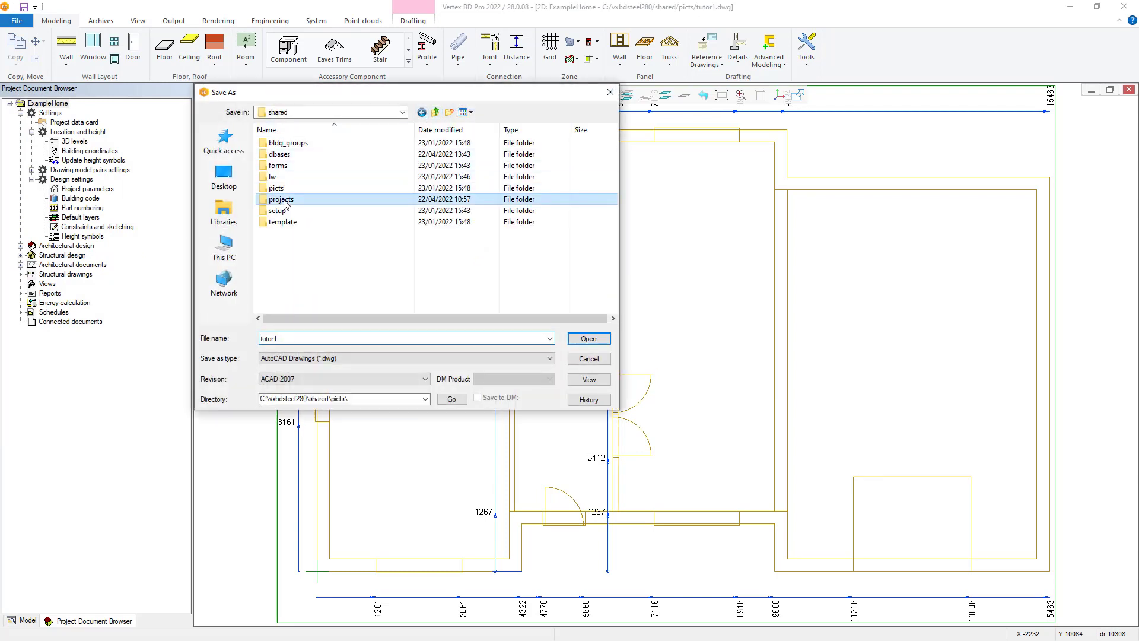
double_click(299, 200)
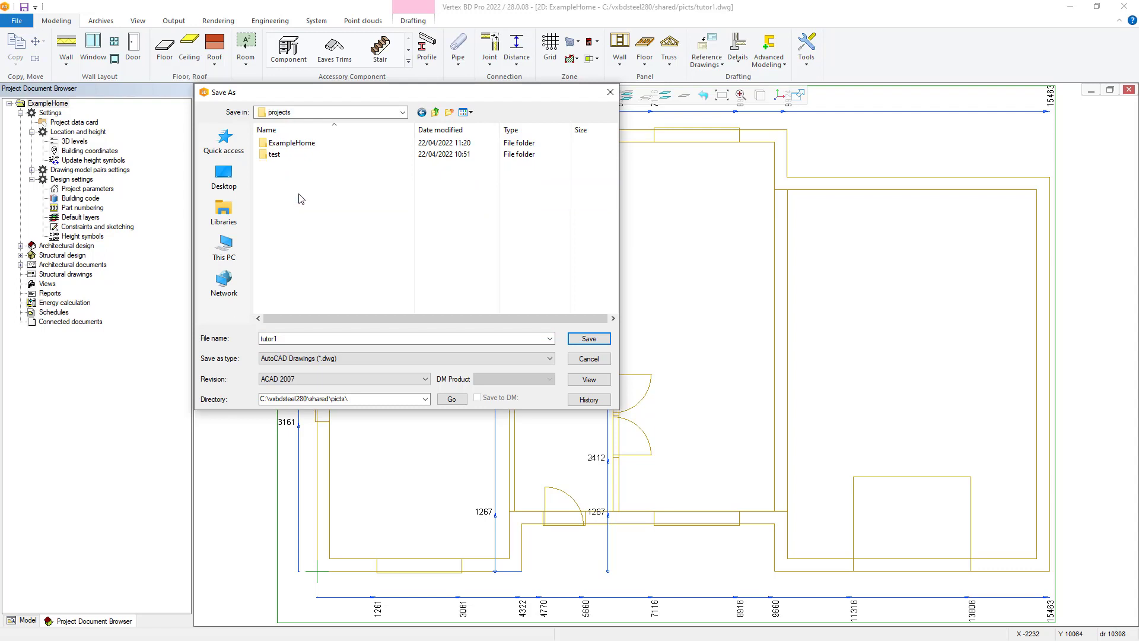
click(305, 148)
double_click(306, 148)
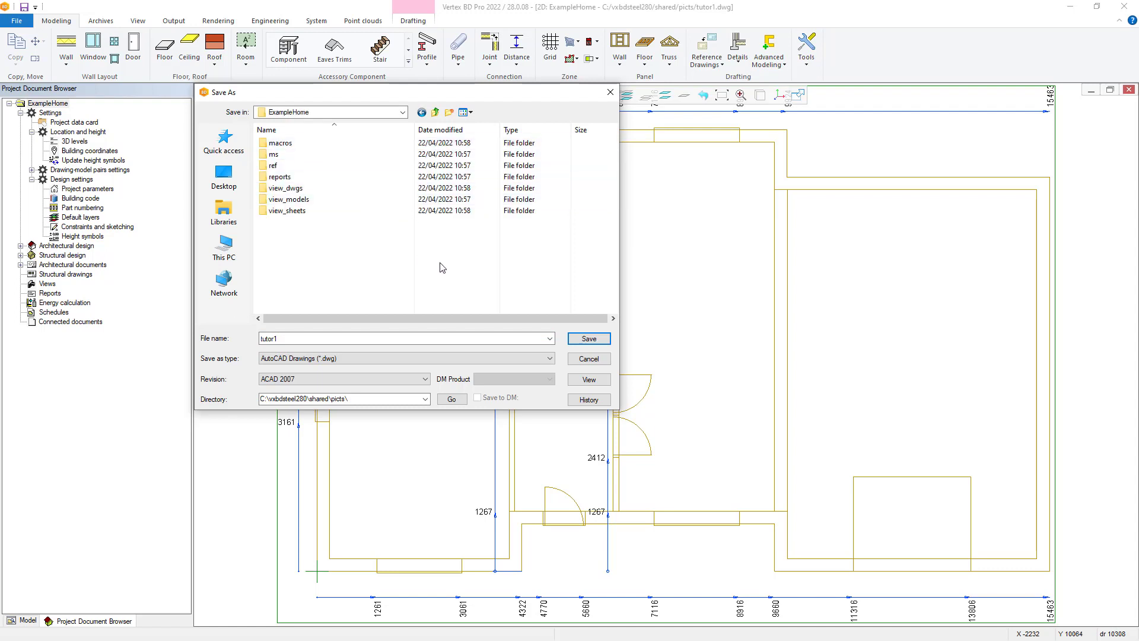
Save the drawing as tutor1.vxp, 2D Drawings (*.vxp) type, in the ref folder
double_click(501, 338)
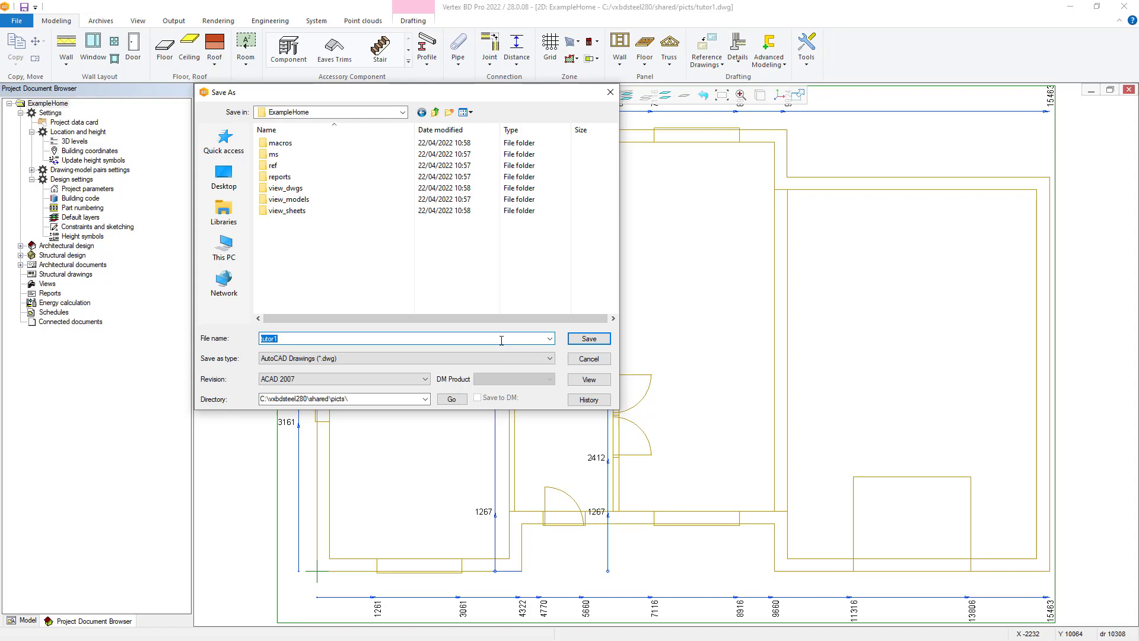
click(415, 359)
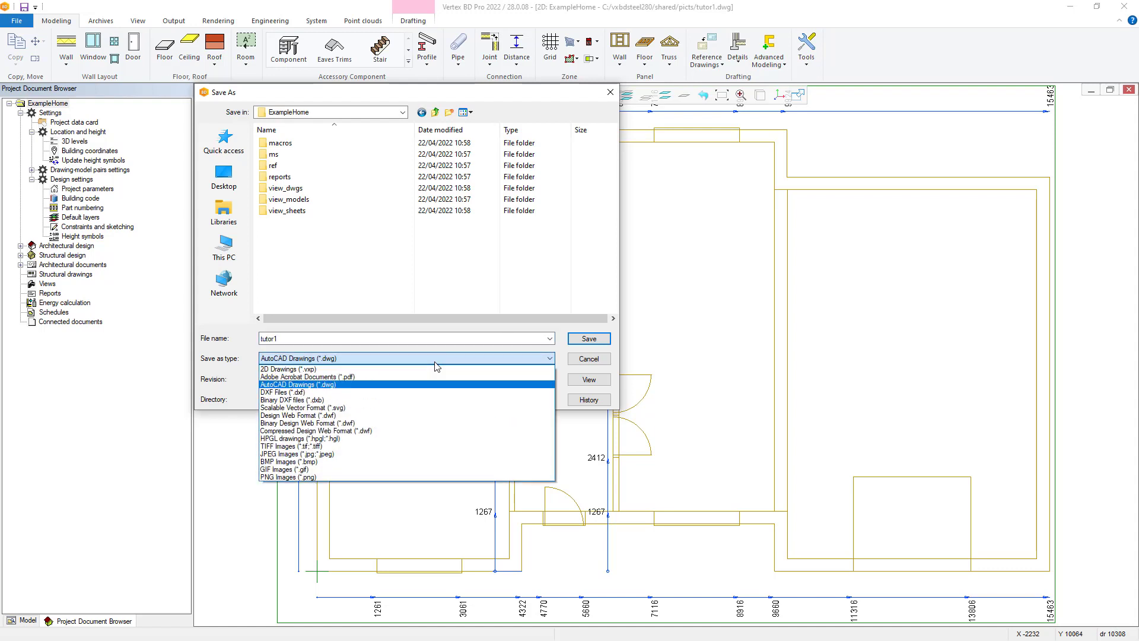
click(395, 370)
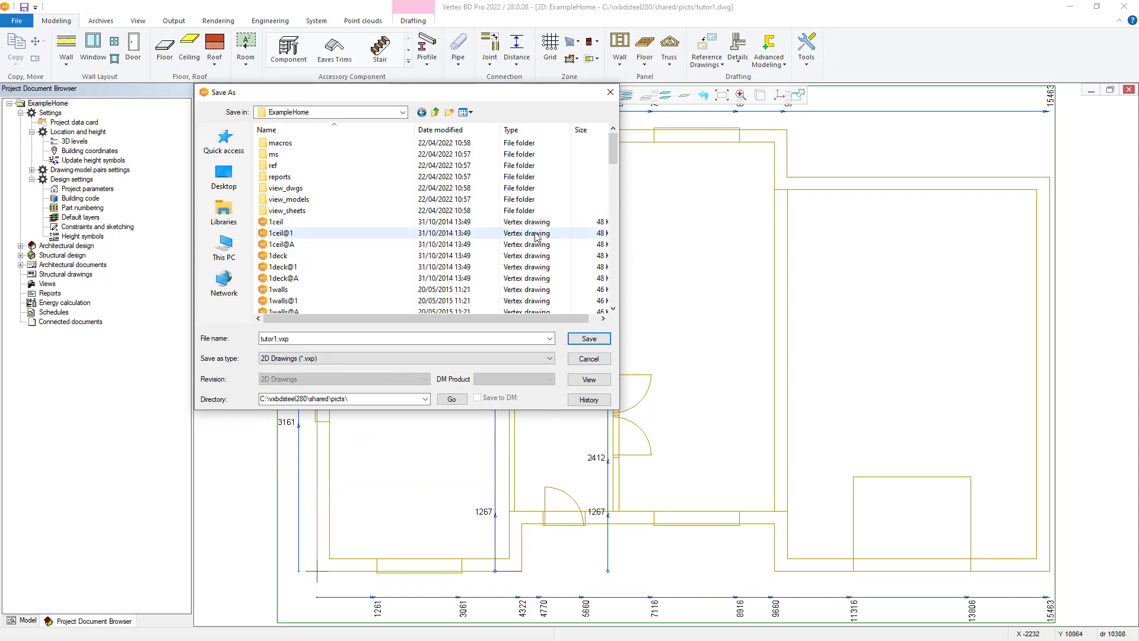
double_click(273, 166)
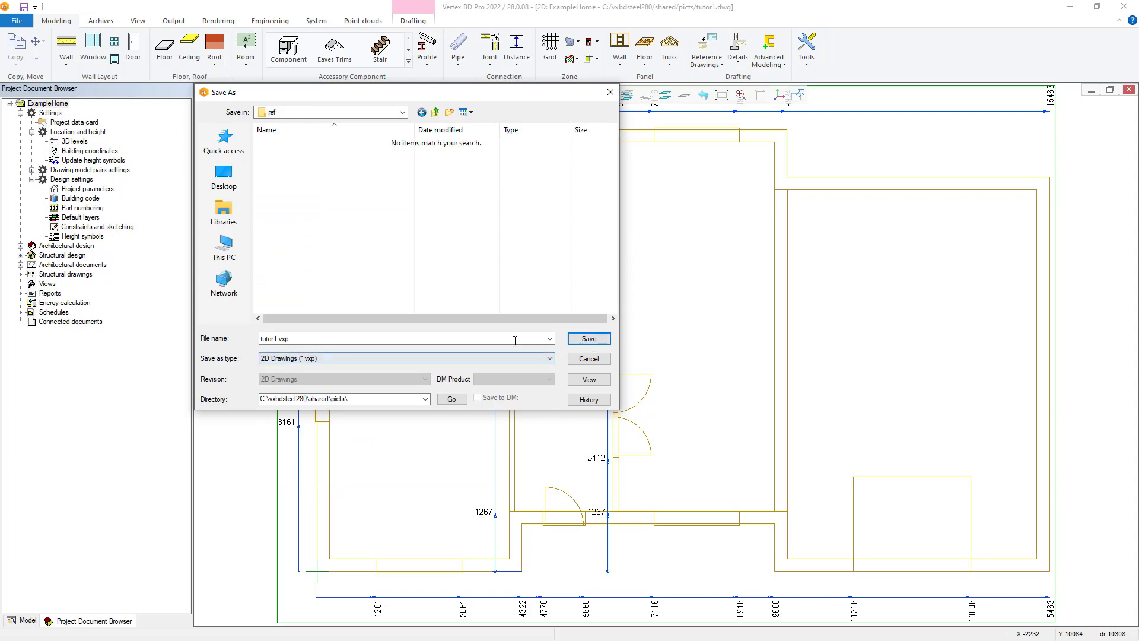
click(589, 338)
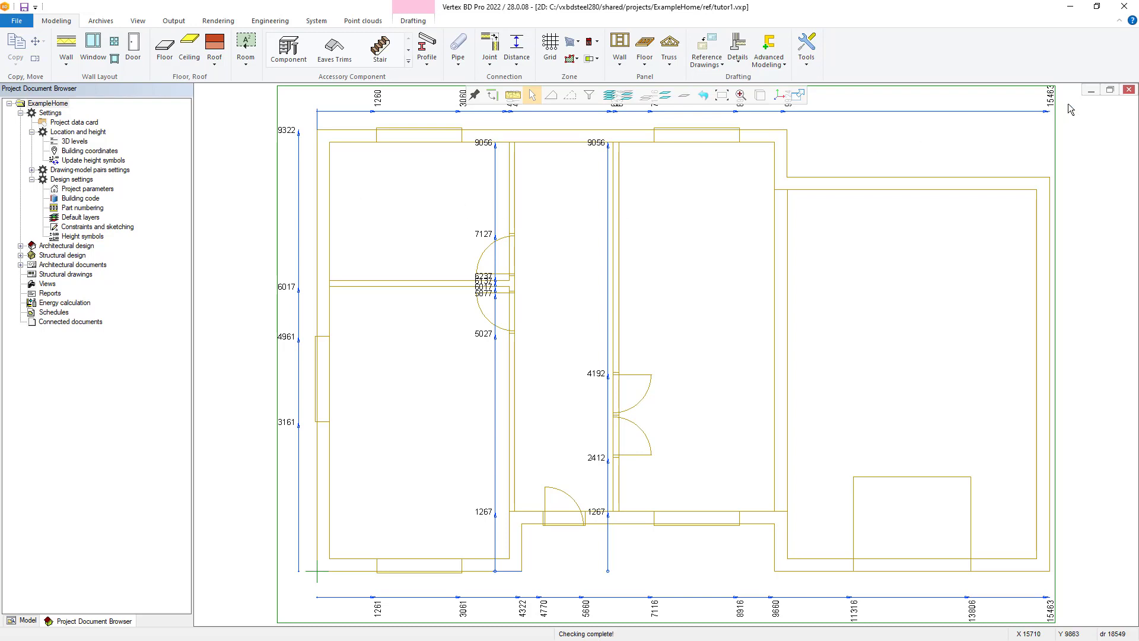
Close the tutor1 drawing and start adding a Reference Drawing or Model
click(1129, 90)
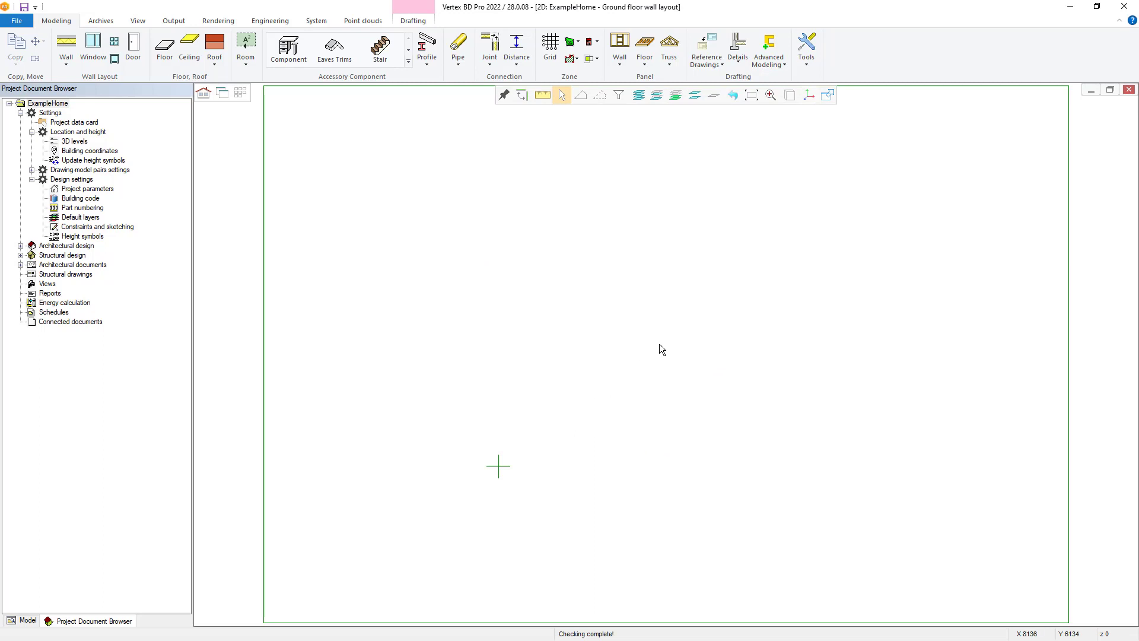
click(714, 65)
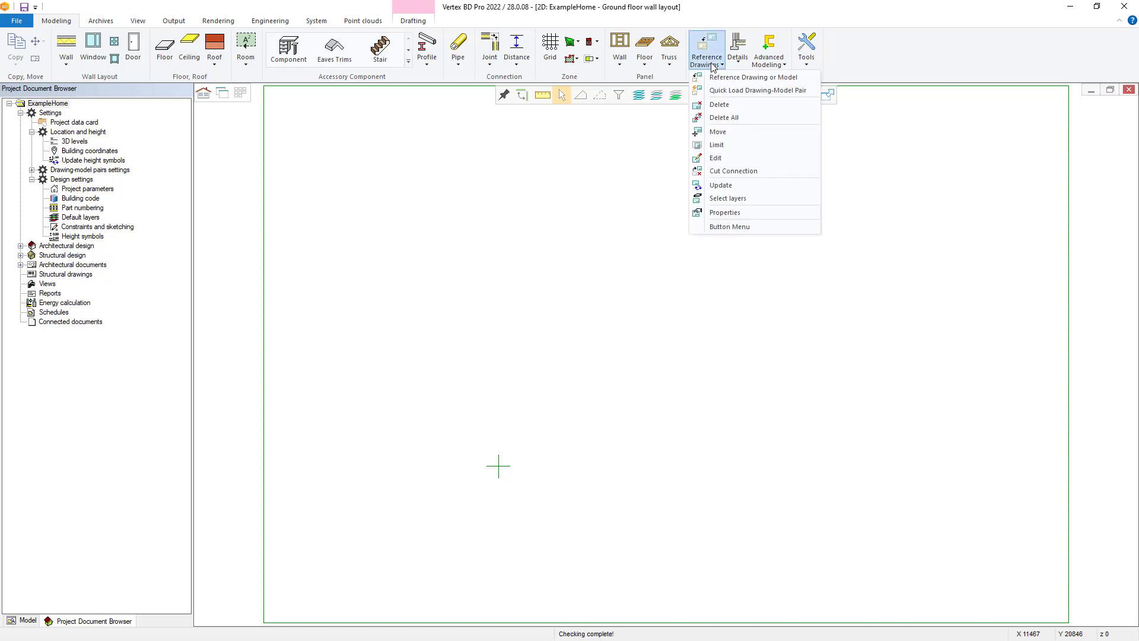
click(740, 81)
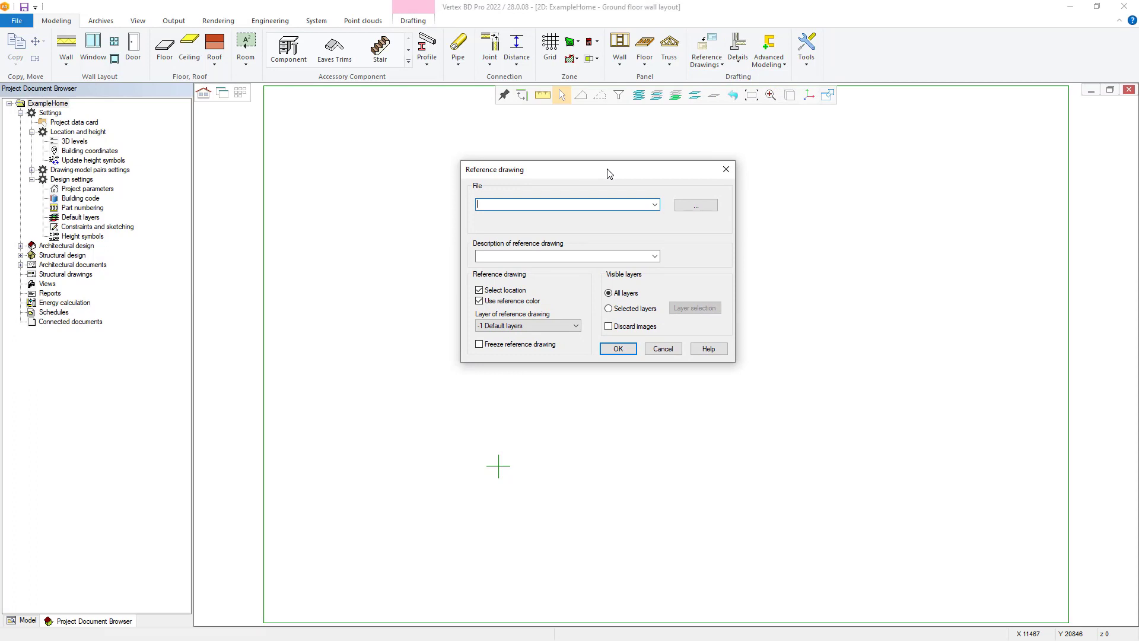
Choose ref/tutor1.vxp as the reference file with description 'example home referance drawing'
click(691, 205)
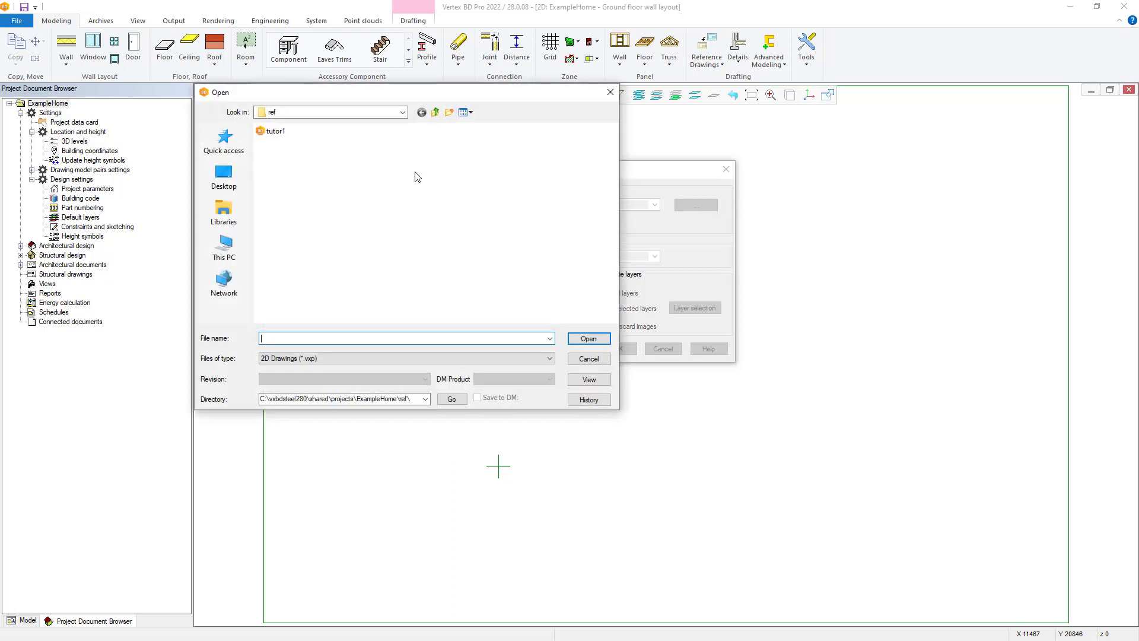
click(279, 132)
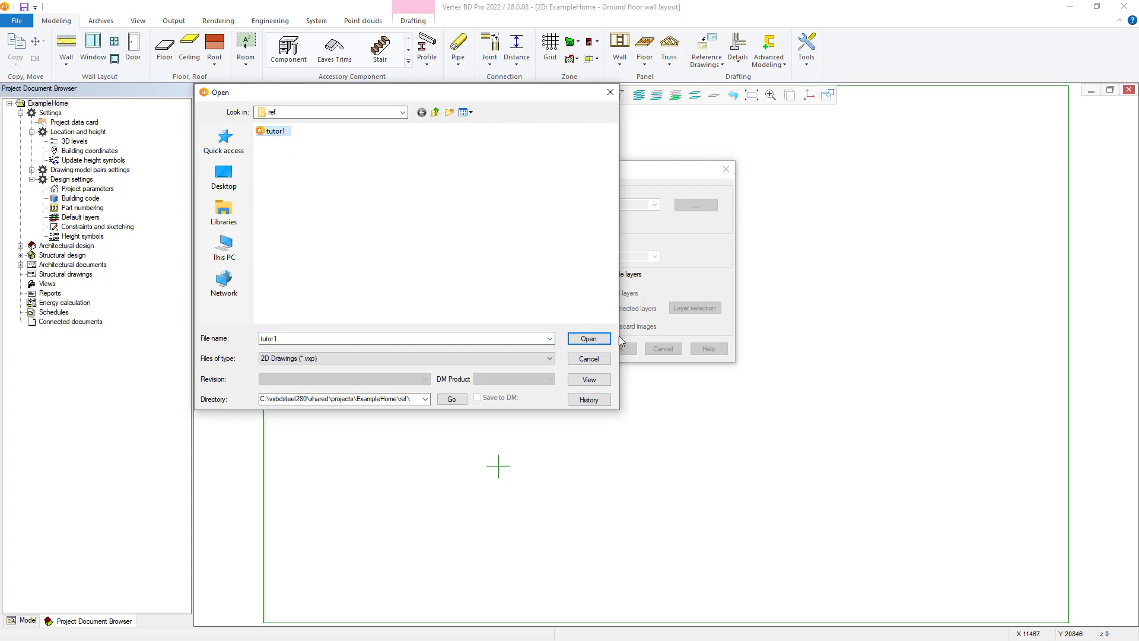
click(588, 340)
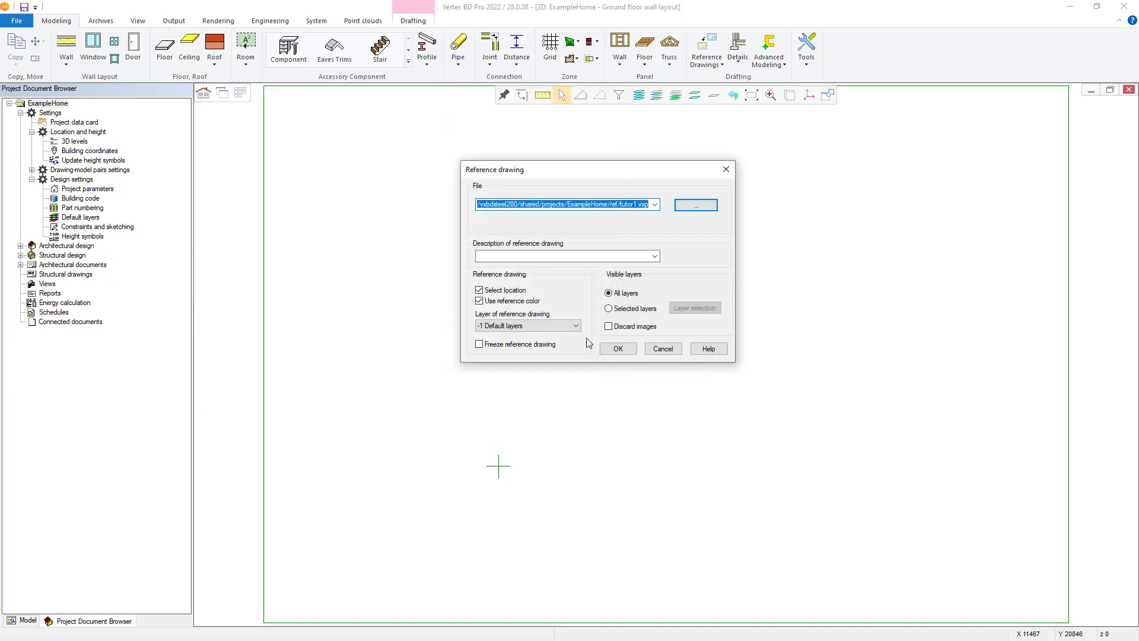
click(529, 257)
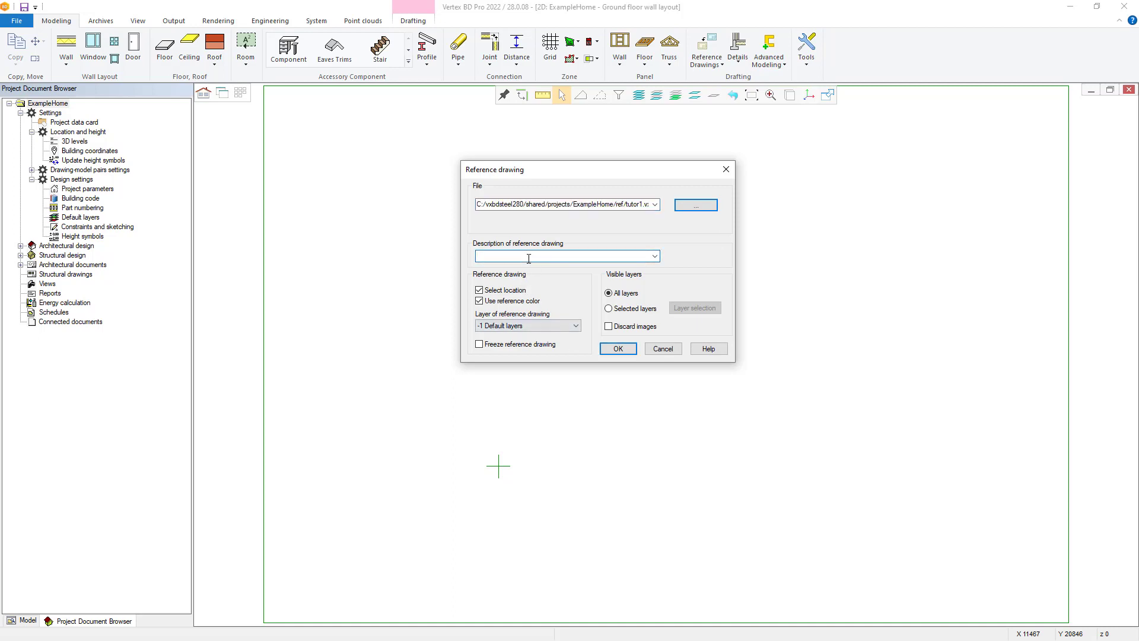
text(example home referance drawing)
click(580, 325)
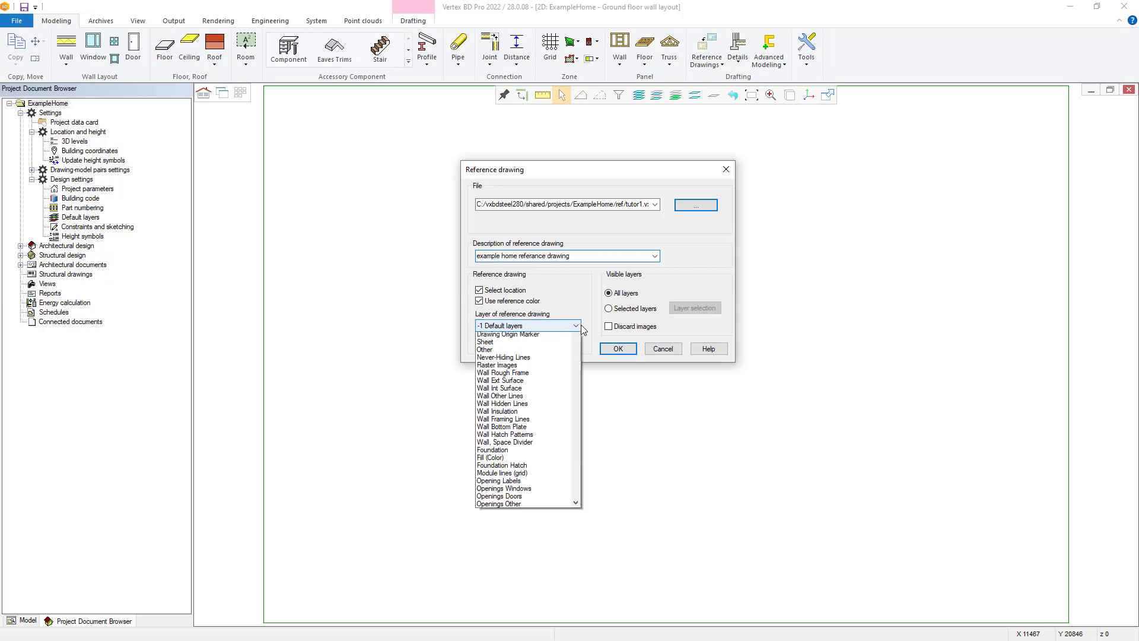
mouse_move(576, 356)
mouse_down()
mouse_move(589, 487)
mouse_move(574, 556)
mouse_move(607, 463)
mouse_up()
click(609, 463)
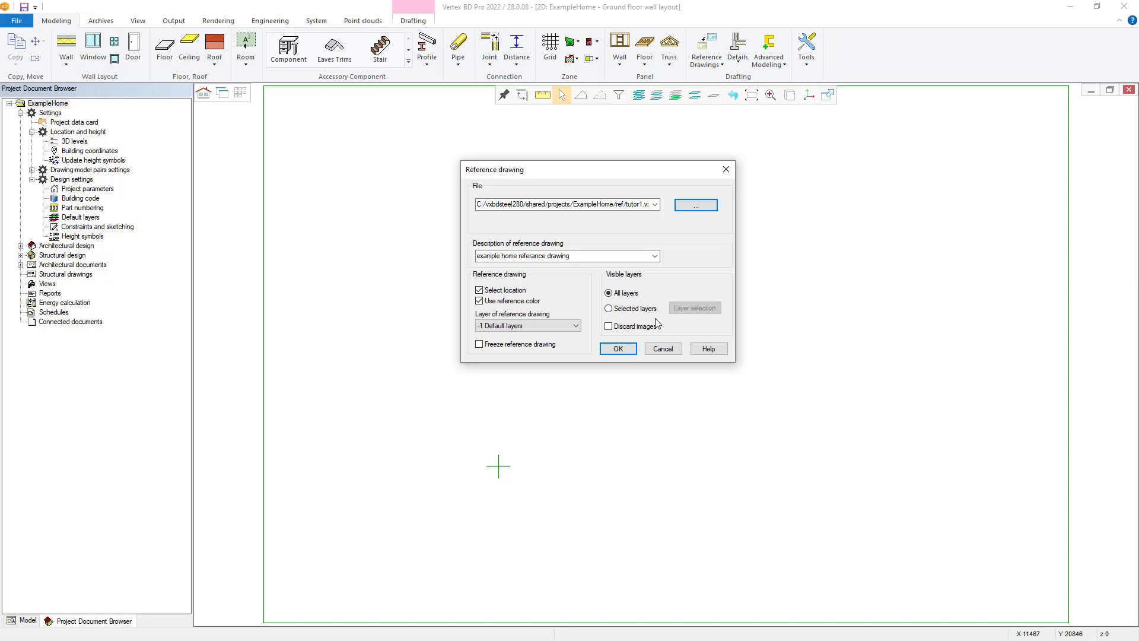
Accept the reference settings and place the tutor1 plan at the drawing origin
click(617, 348)
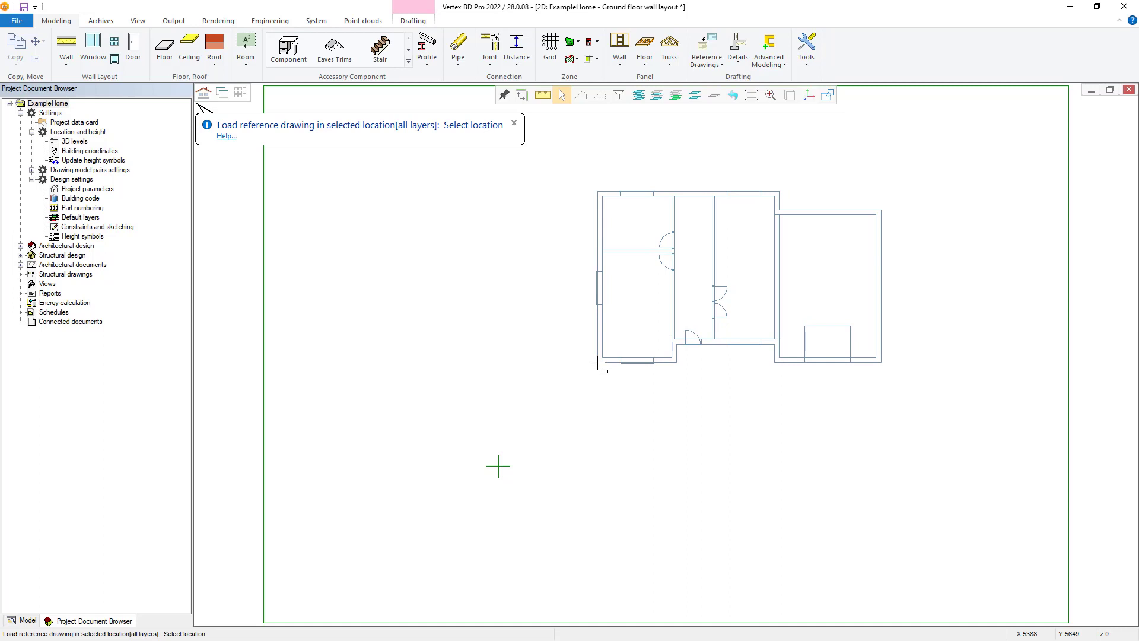
right_click(598, 363)
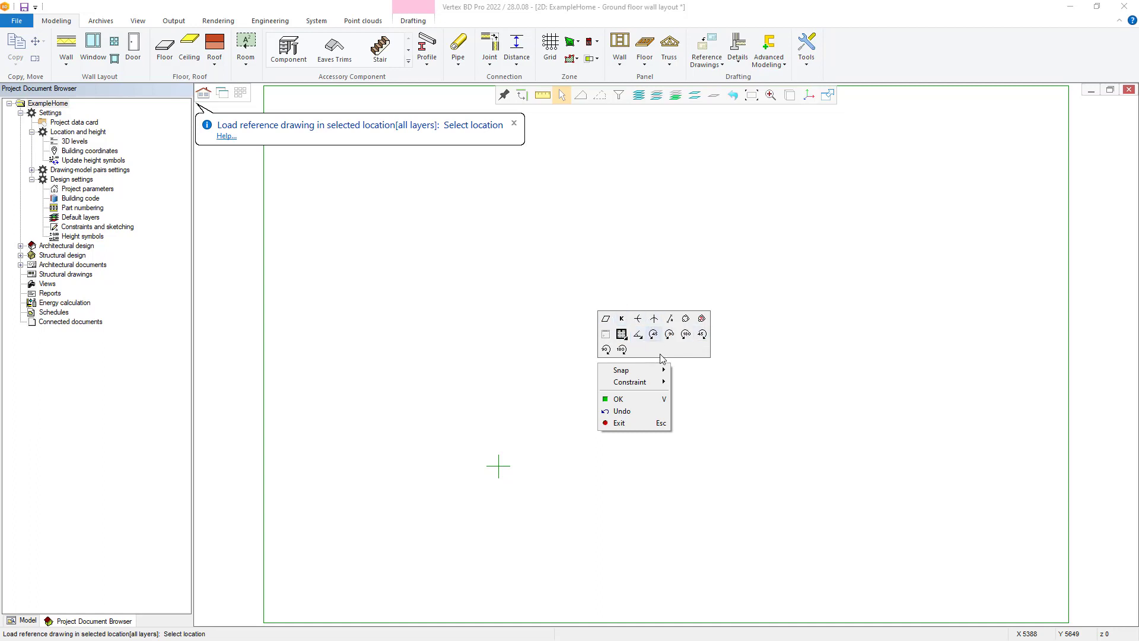
click(709, 386)
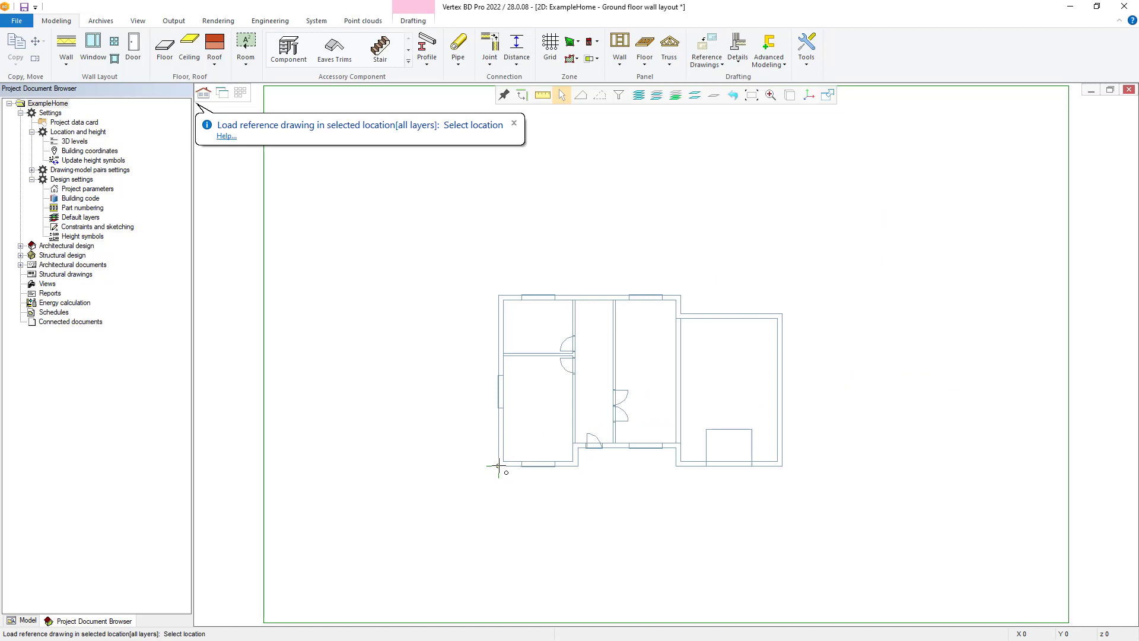
click(499, 466)
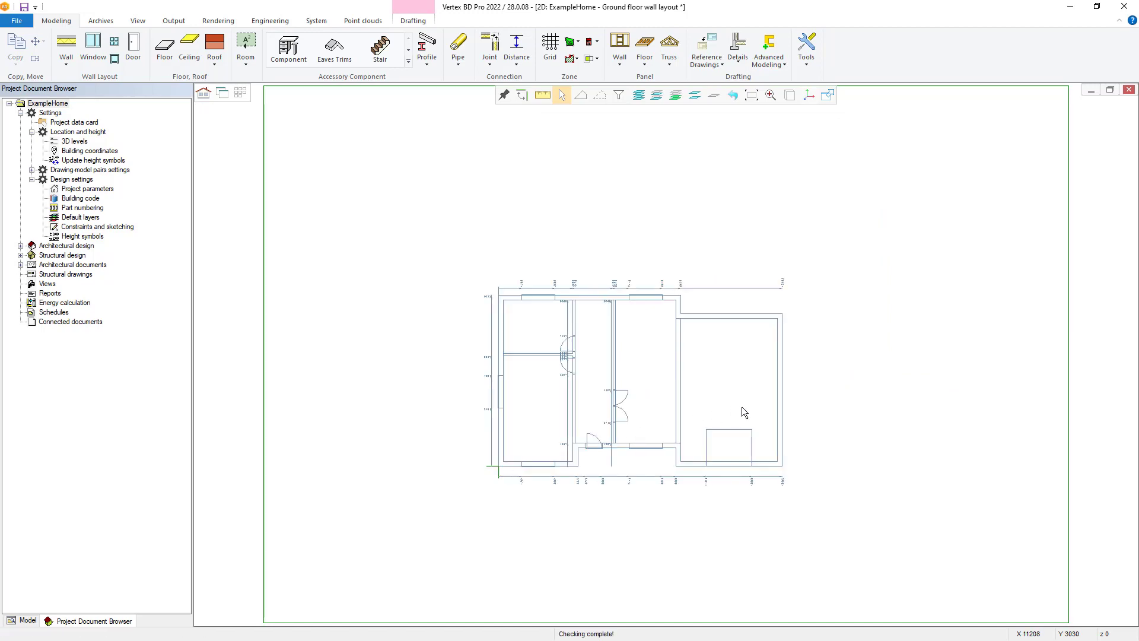